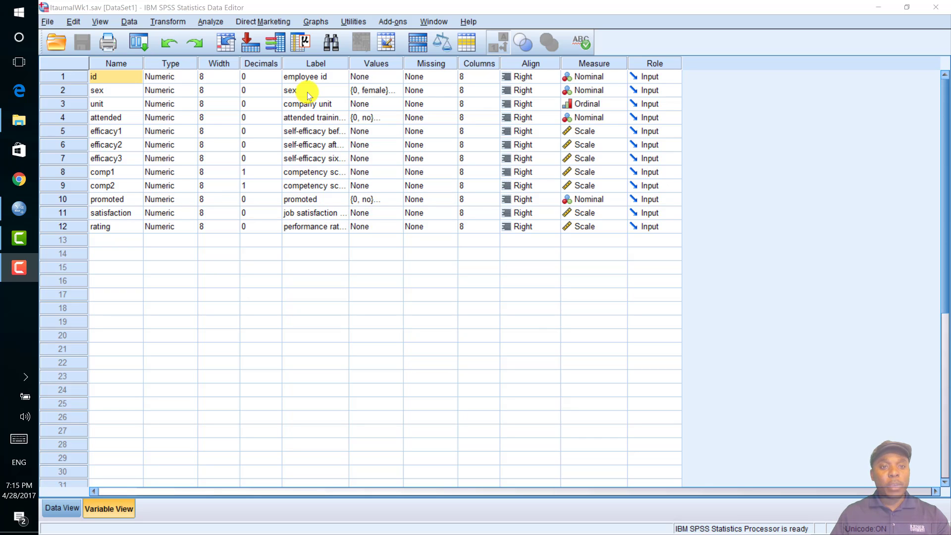
Step: Identify the attended and promoted variables and open the Crosstabs dialog
click(114, 117)
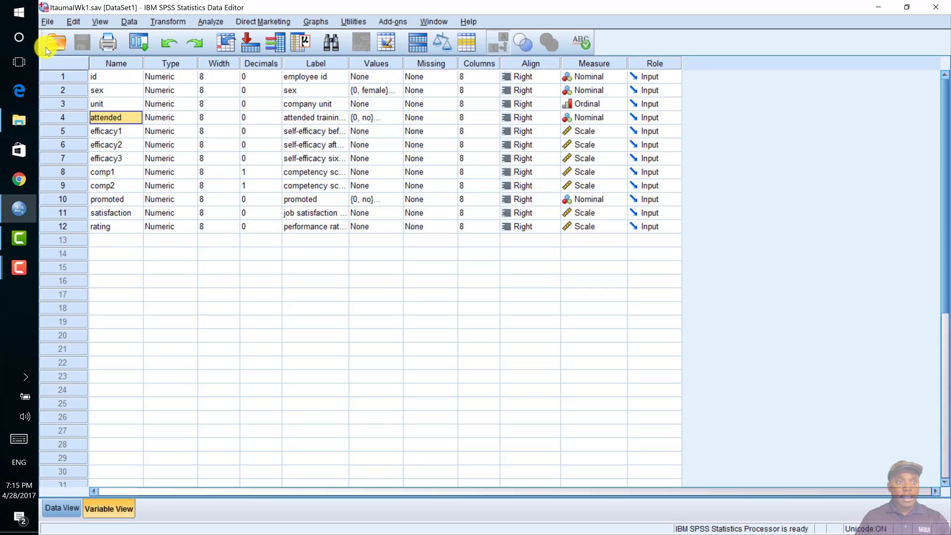
click(124, 198)
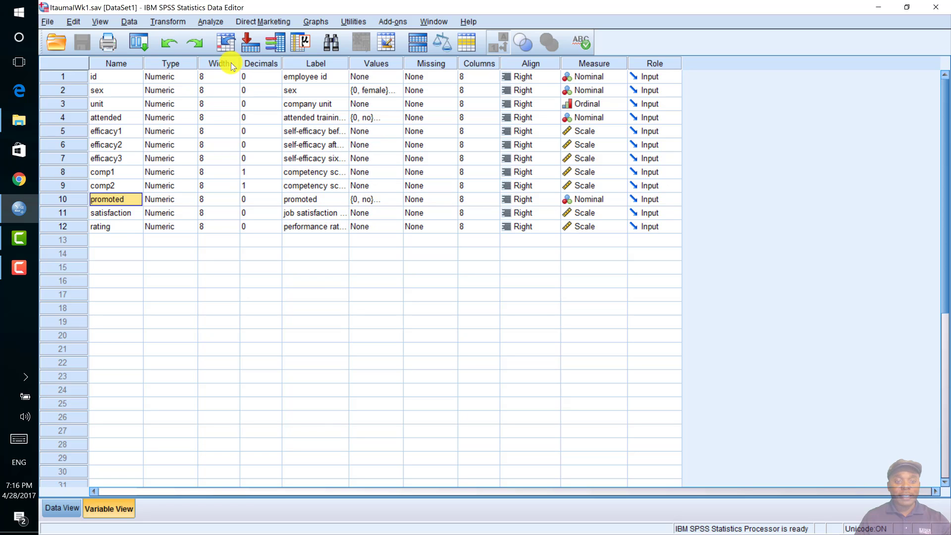
click(210, 21)
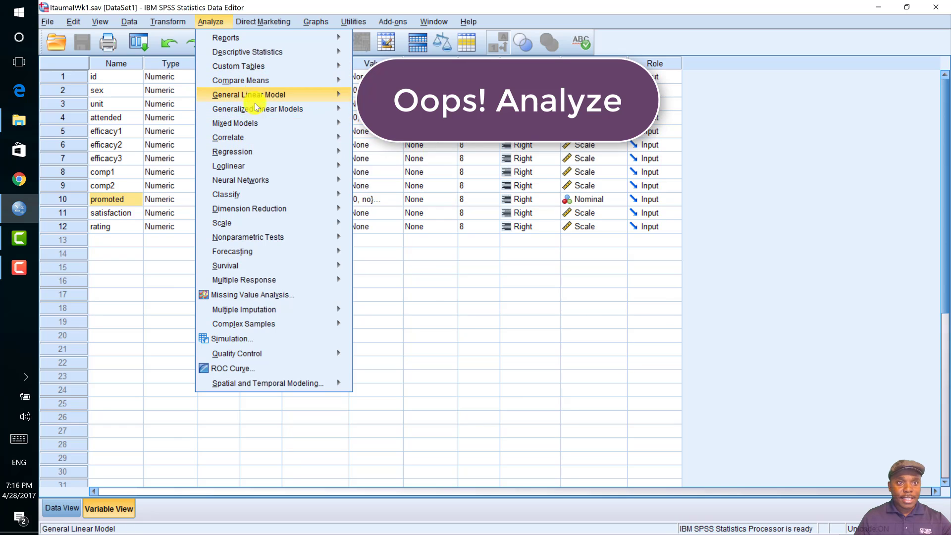
mouse_move(293, 50)
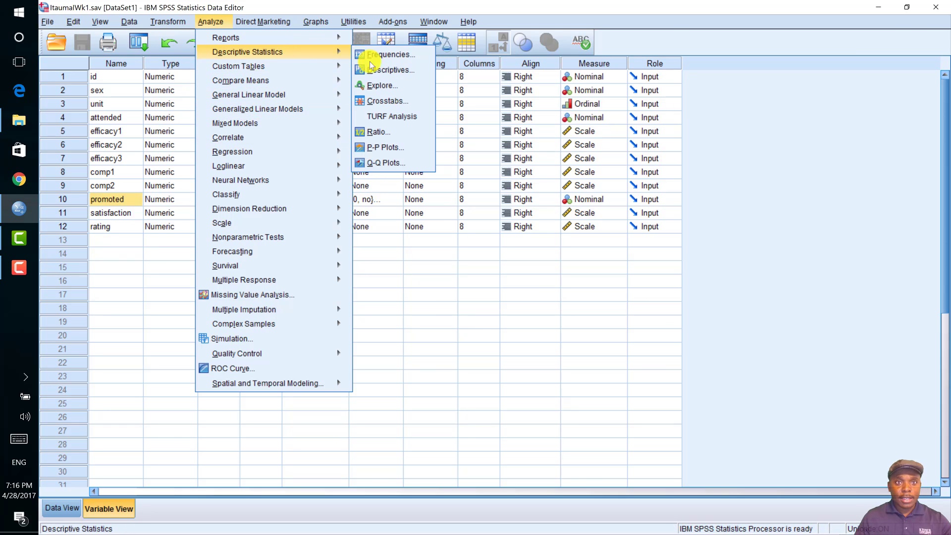
click(389, 101)
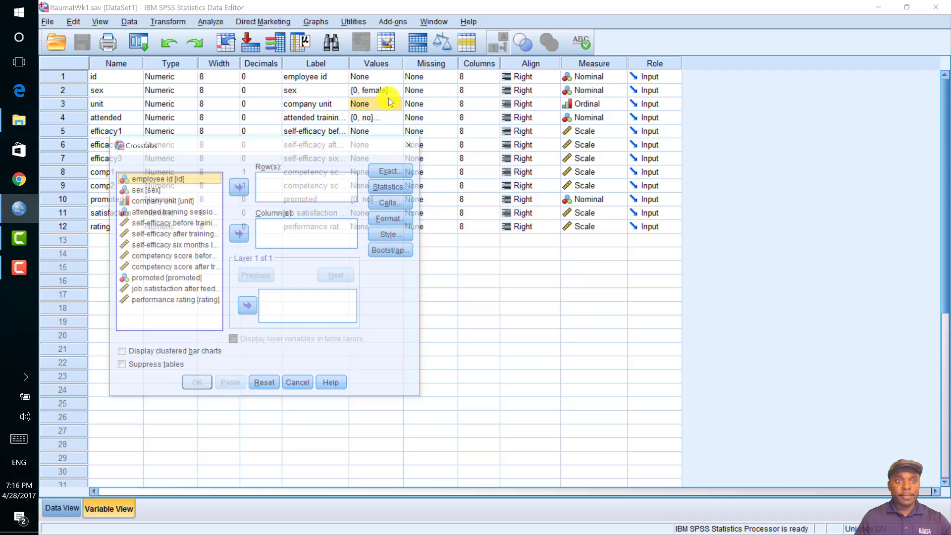
drag(337, 109, 357, 91)
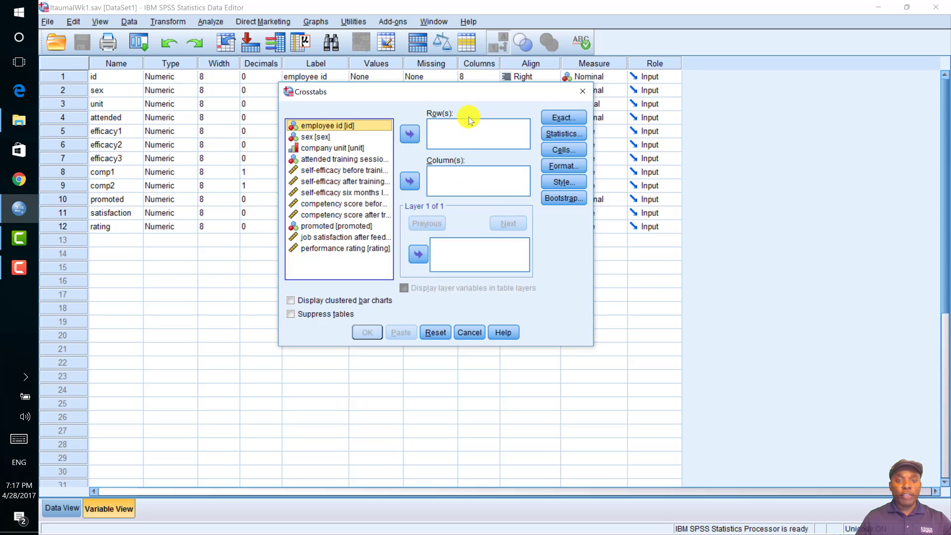
Step: Put attended training session in Row(s) and promoted in Column(s)
click(337, 159)
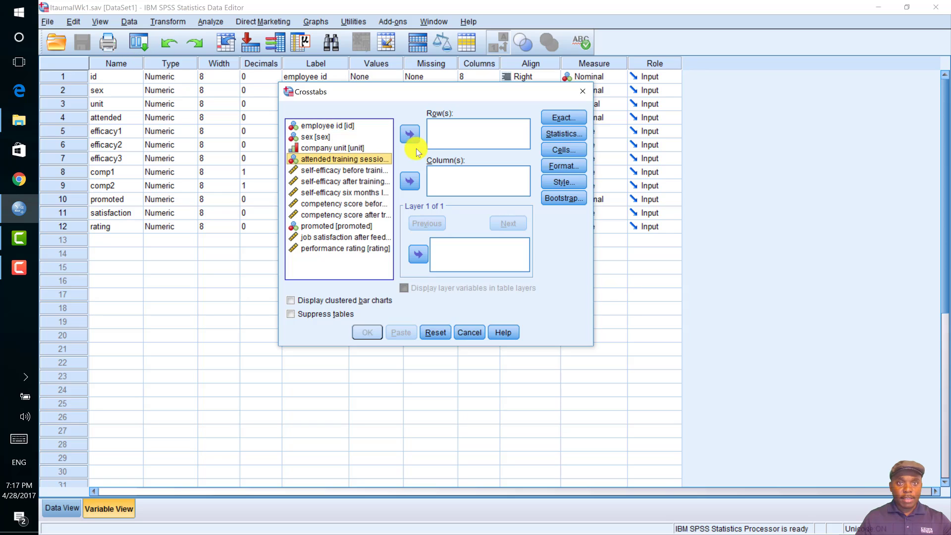
click(411, 133)
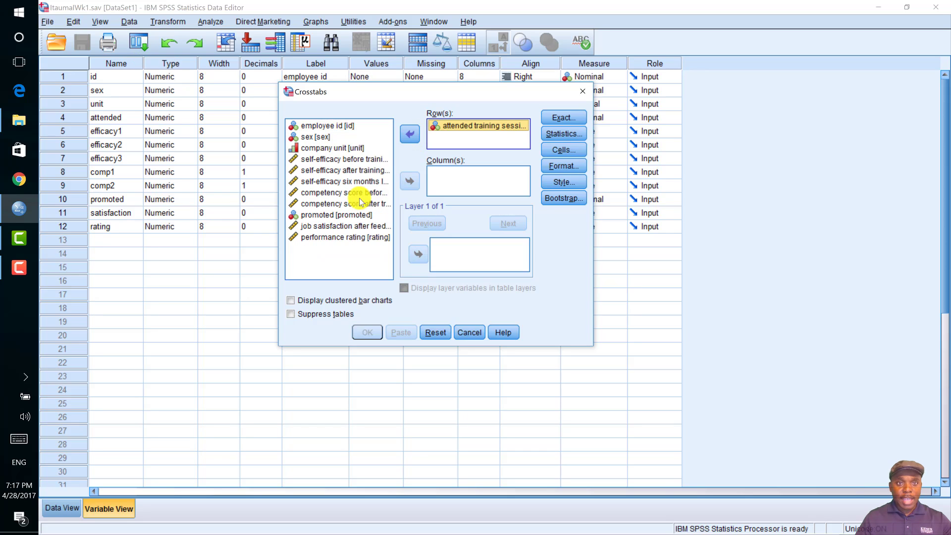
click(335, 215)
click(410, 181)
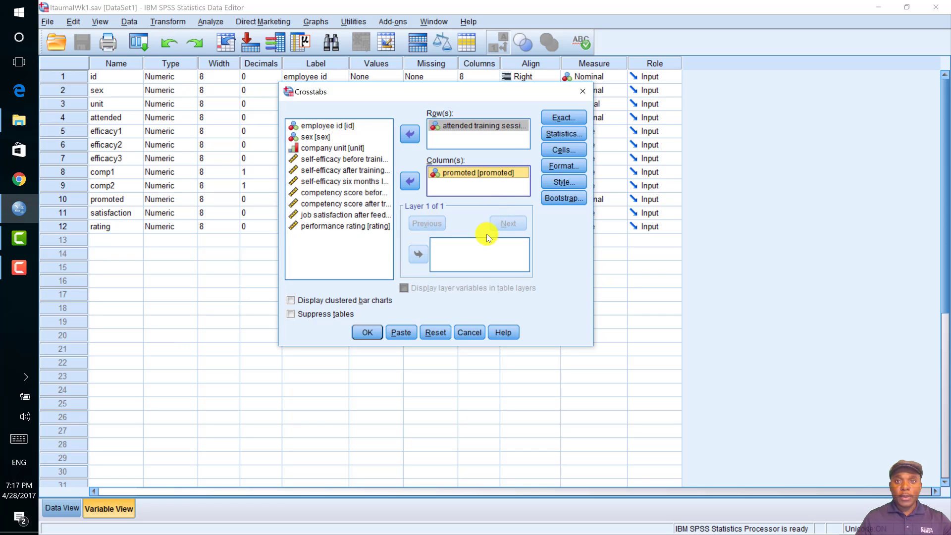
Step: Run the attended-by-promoted crosstab of counts without changing any statistics
click(560, 132)
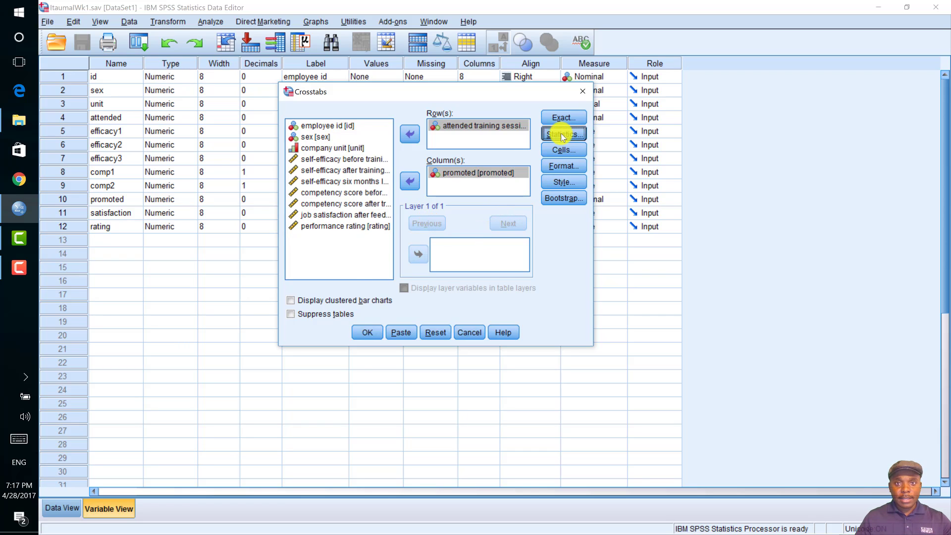
drag(287, 168, 355, 136)
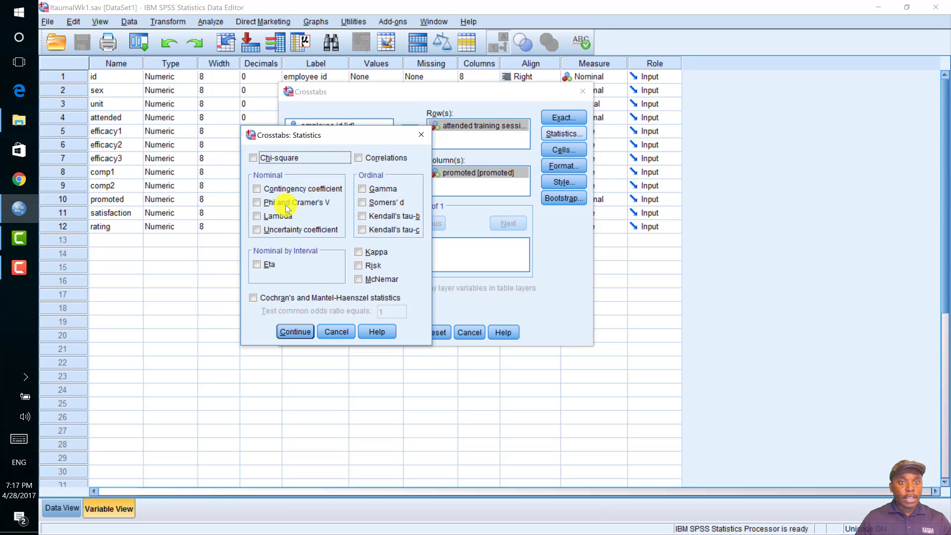
click(337, 331)
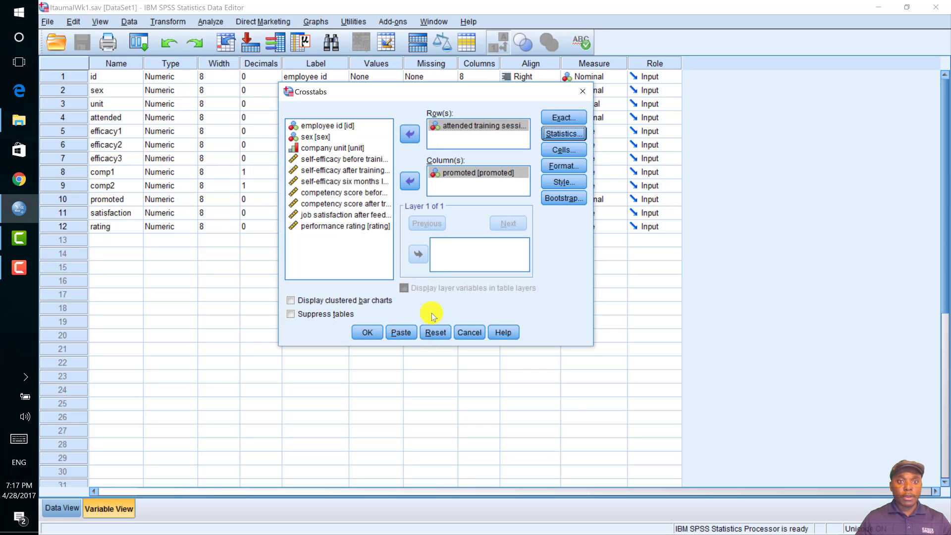
click(368, 332)
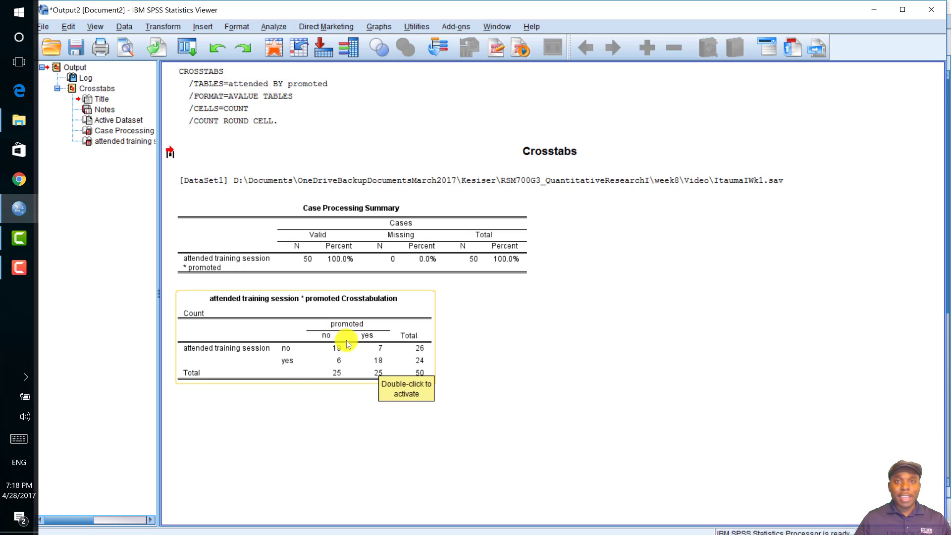
Step: Reopen the Crosstabs dialog from the recently used dialogs list
click(327, 280)
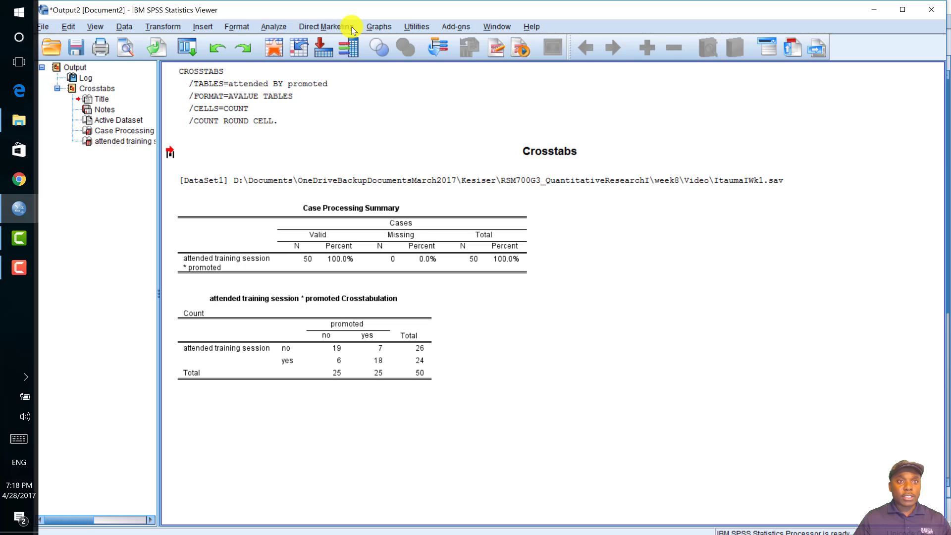
click(276, 27)
mouse_move(332, 56)
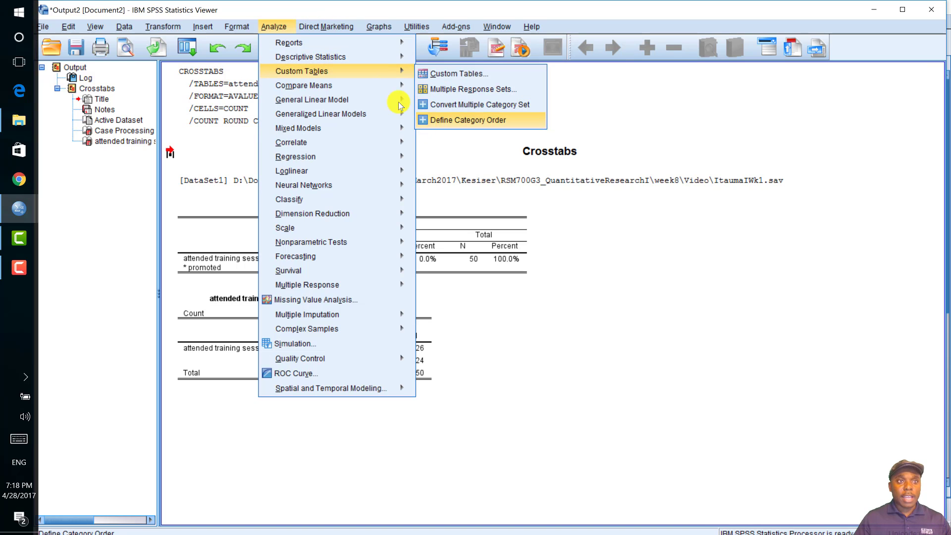
click(246, 16)
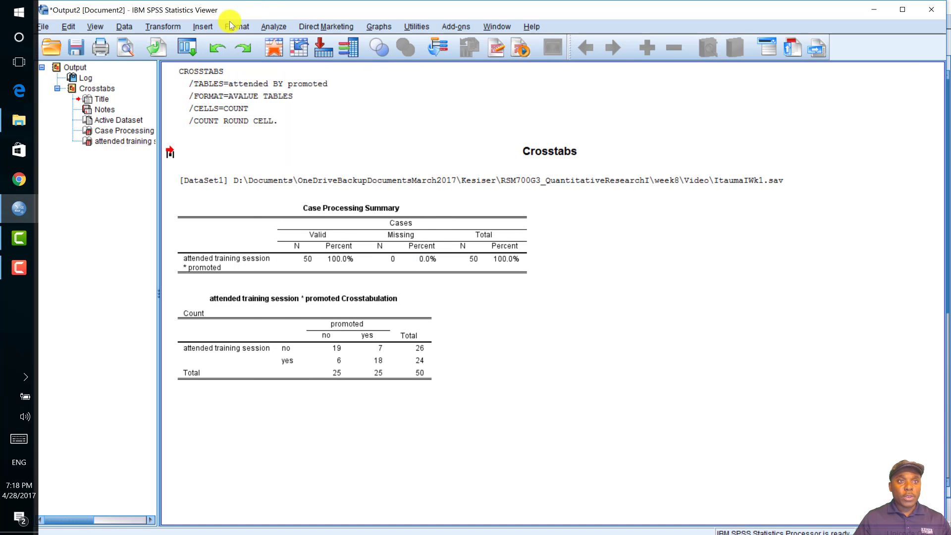
click(187, 44)
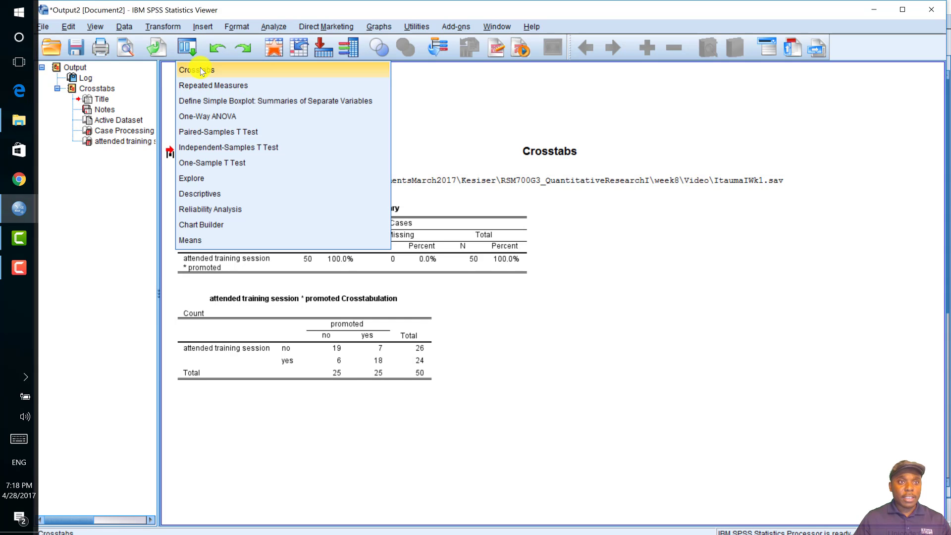
click(200, 71)
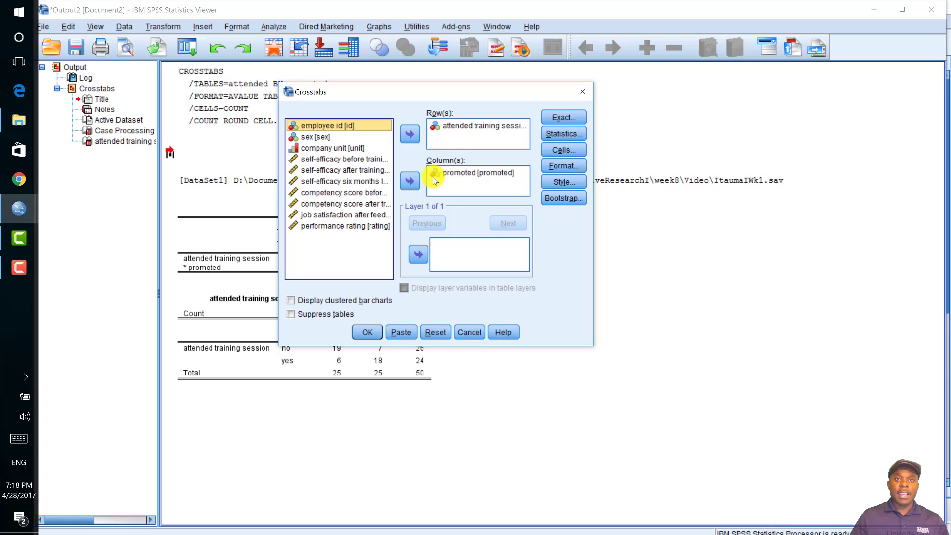
Step: Turn on the Chi-square test in the Crosstabs Statistics options
click(571, 135)
click(183, 190)
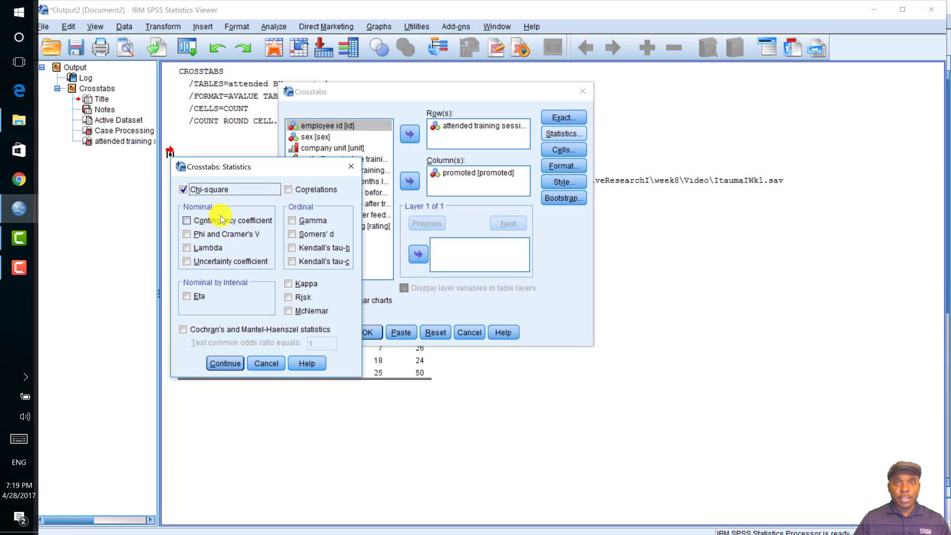
click(225, 363)
Step: Add Row percentages to the crosstab cell display alongside observed counts
click(562, 151)
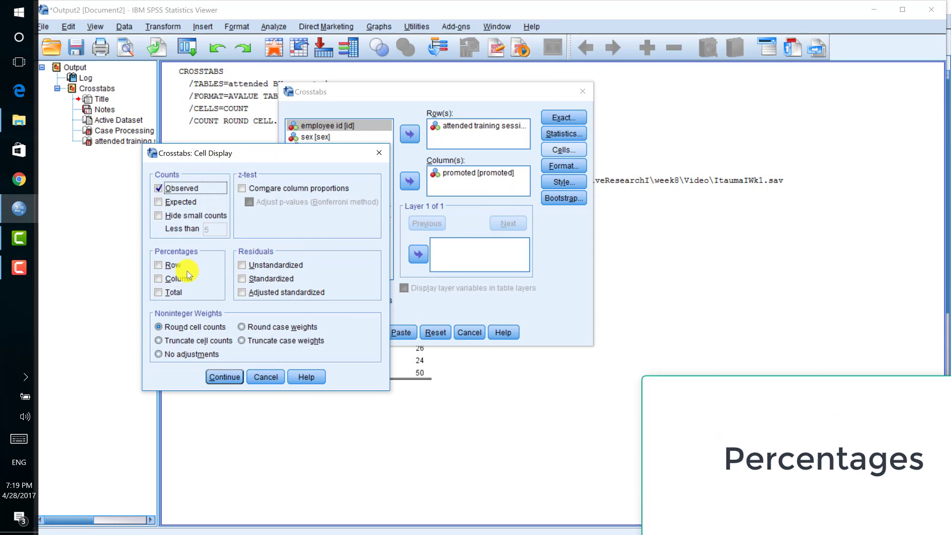
click(159, 266)
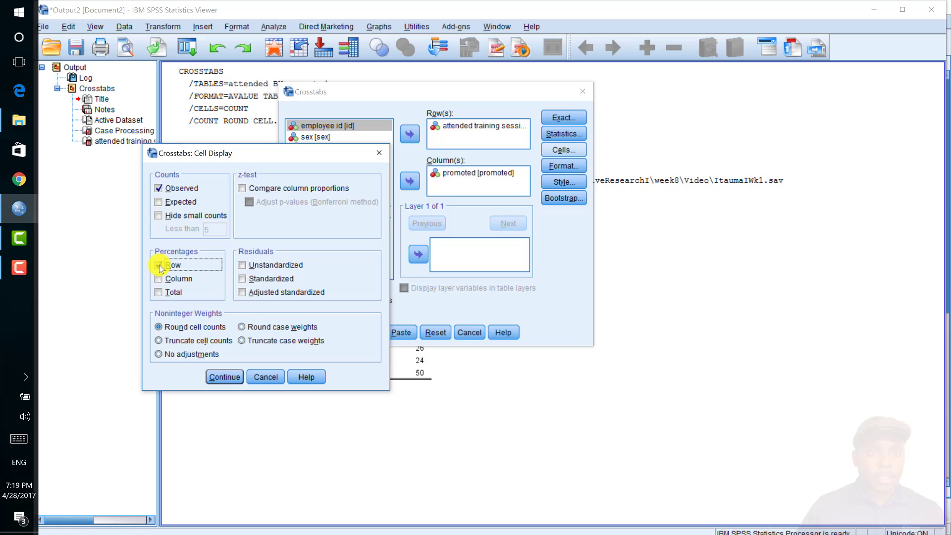
click(225, 377)
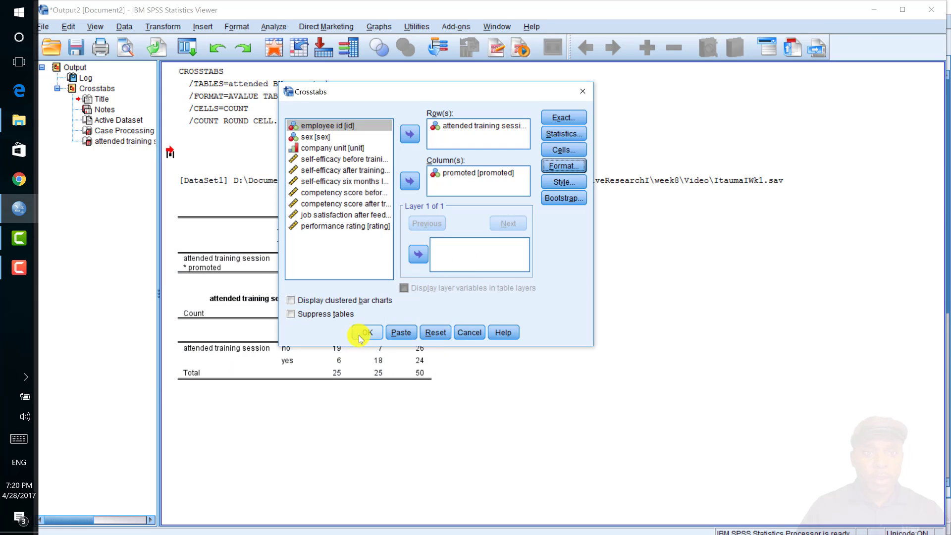
Step: Run the crosstab and review the row percentages and Chi-Square Tests output
click(365, 332)
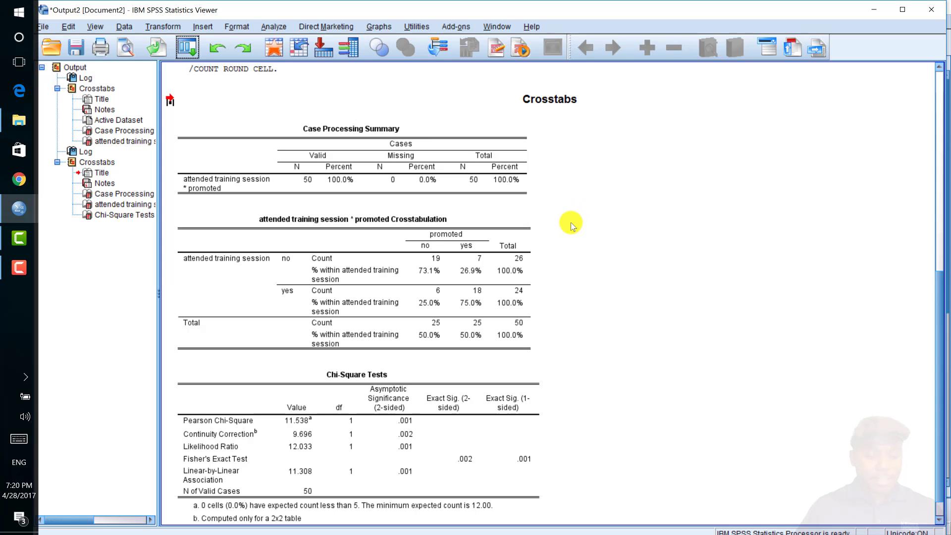
click(253, 132)
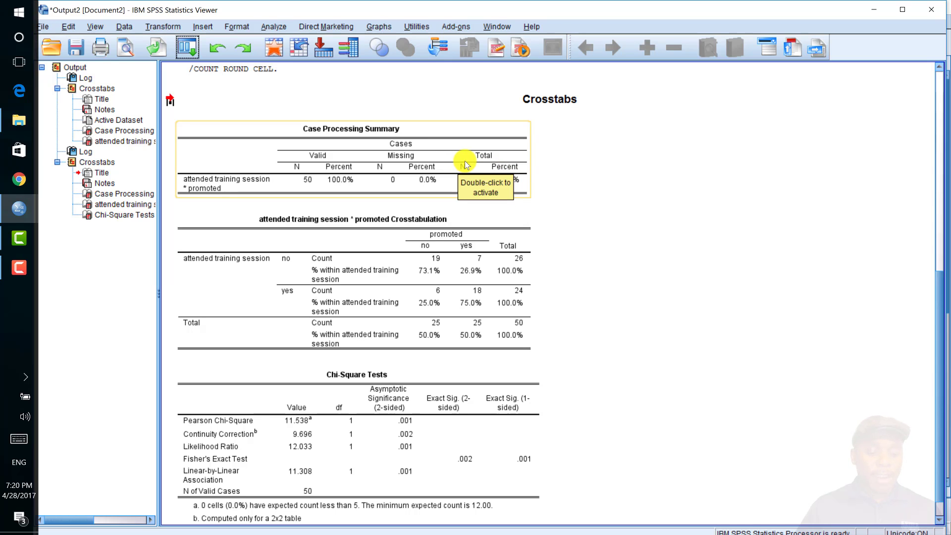
click(632, 212)
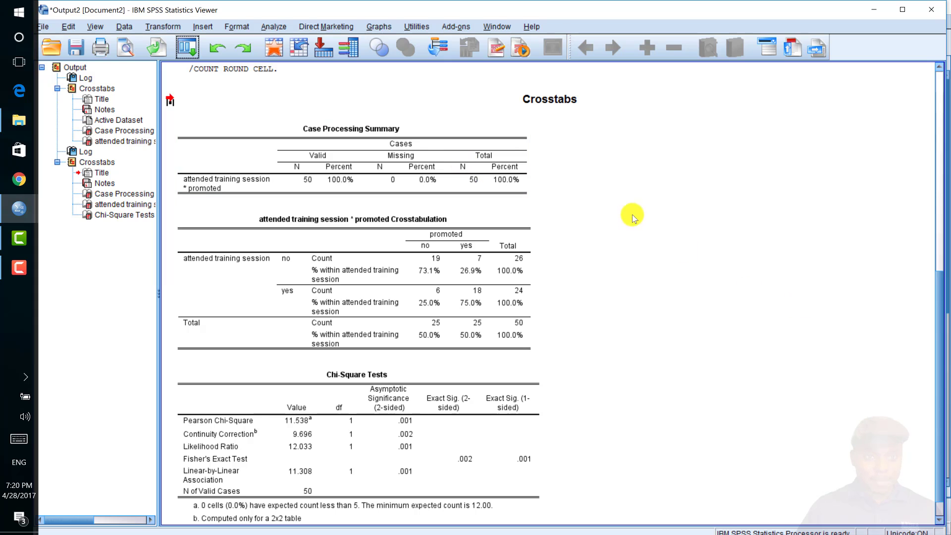
scroll(629, 312, down, 1)
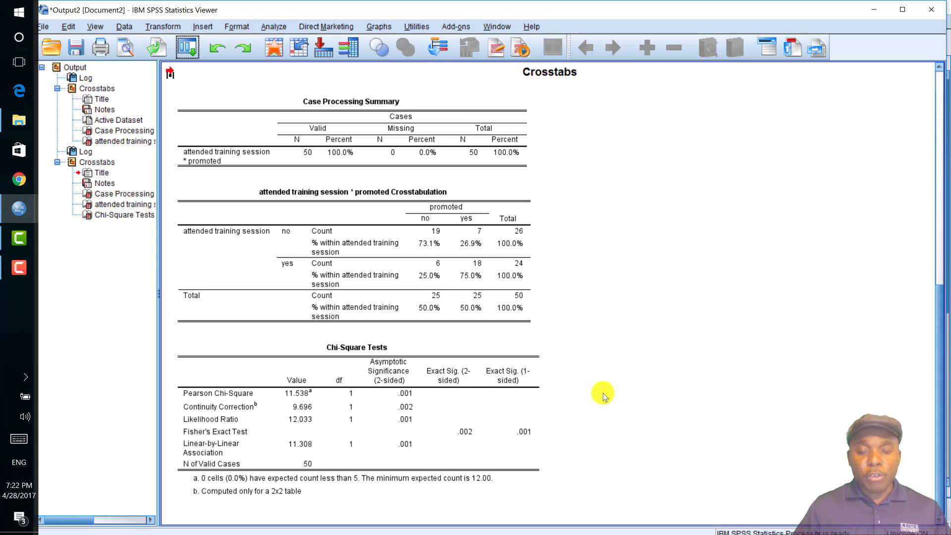
click(432, 406)
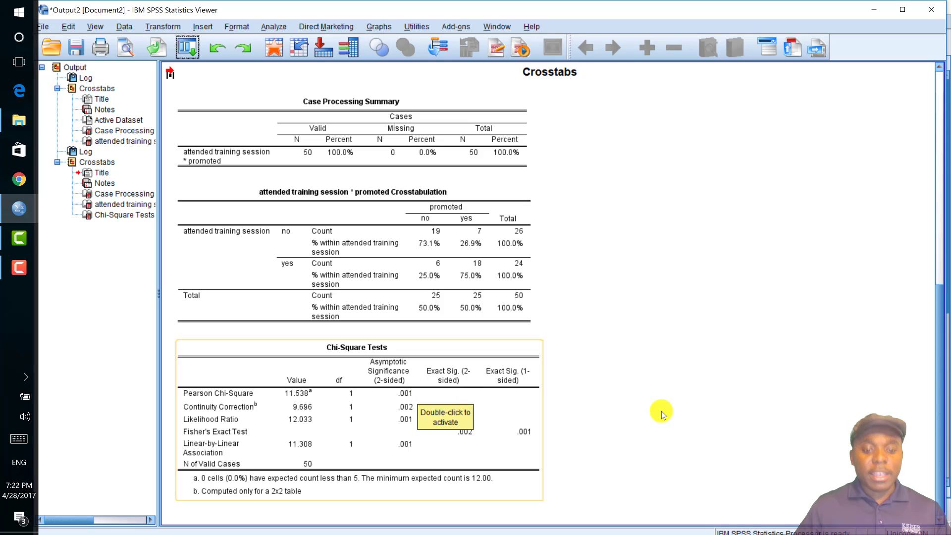
click(691, 352)
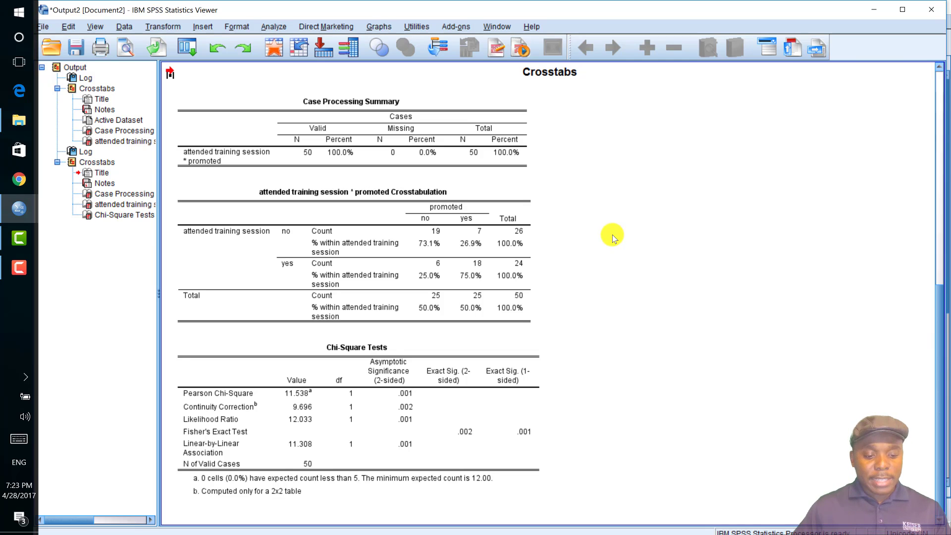
click(445, 217)
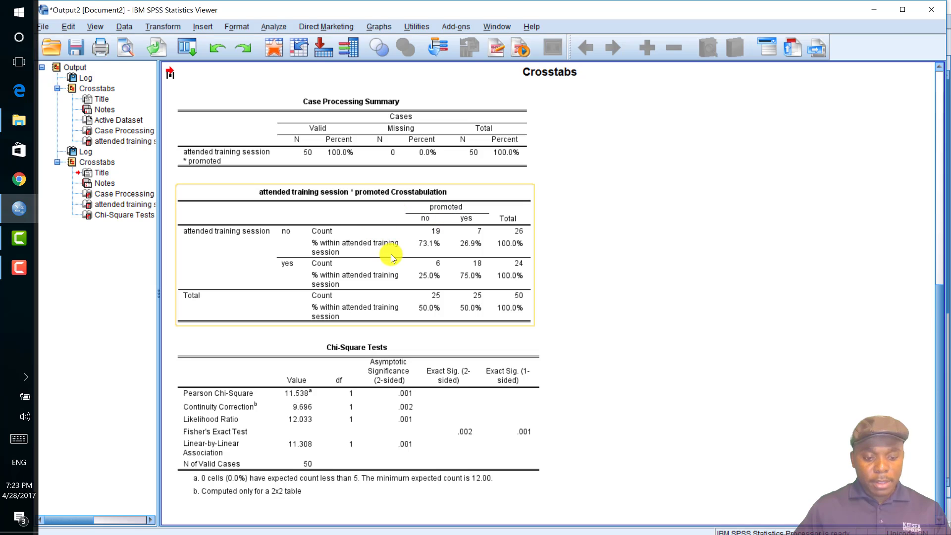
click(481, 287)
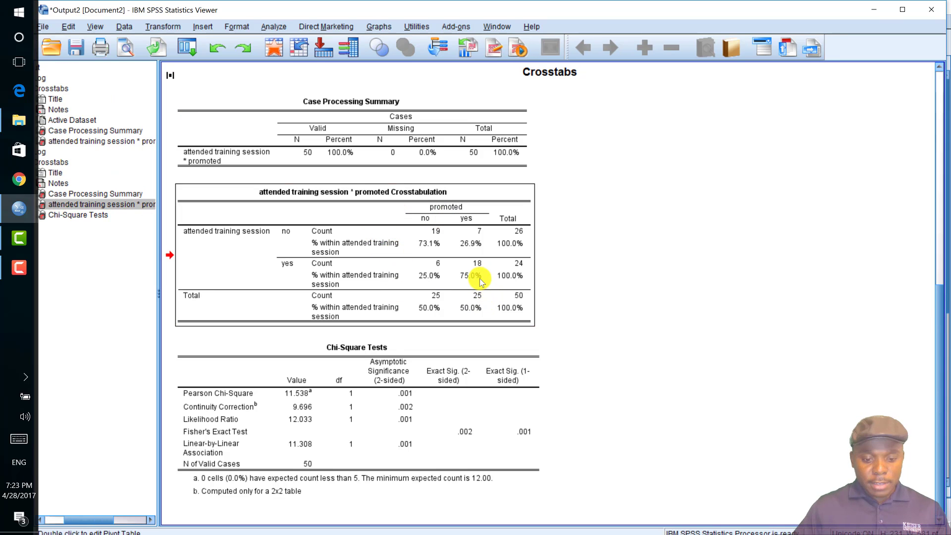